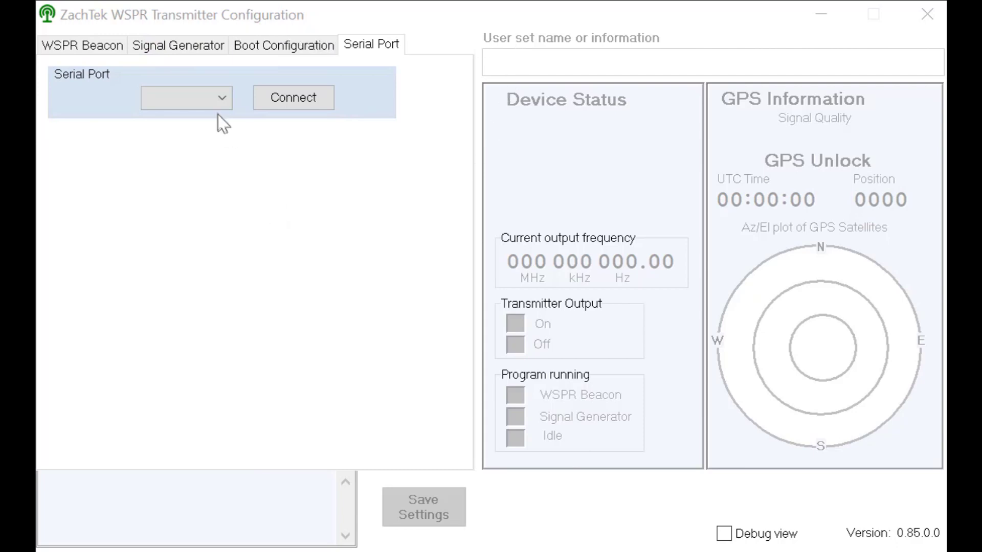
Connect to the WSPR transmitter through serial port COM3.
{"action": "left_click", "coordinate": [225, 100]}
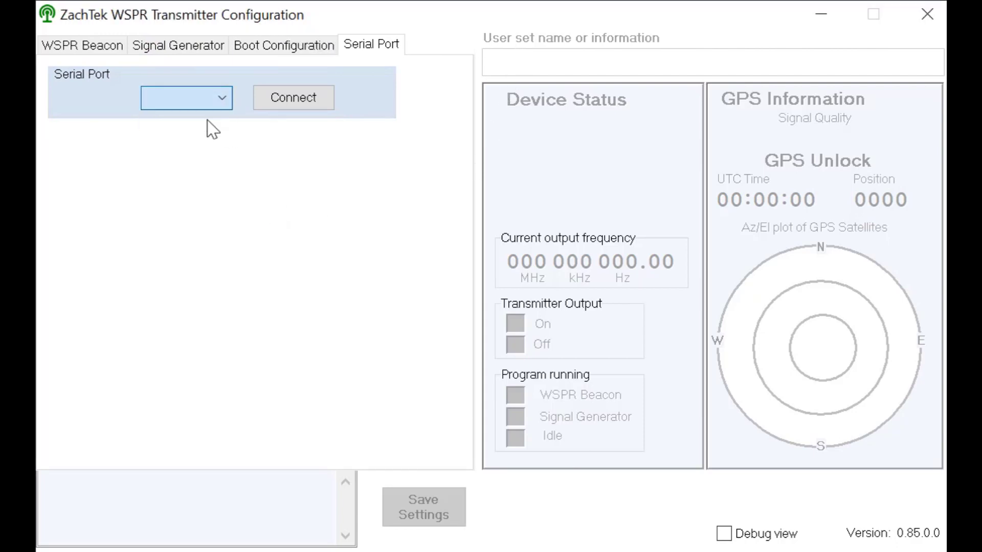
{"action": "left_click", "coordinate": [208, 120]}
{"action": "left_click", "coordinate": [293, 104]}
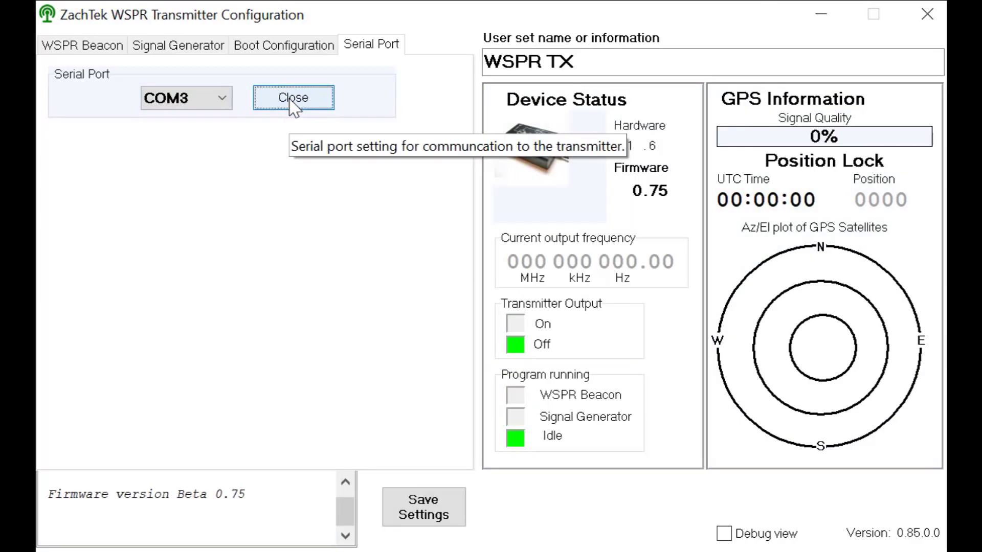
Set the WSPR beacon to transmit only on the 40m band and save the settings.
{"action": "left_click", "coordinate": [84, 46]}
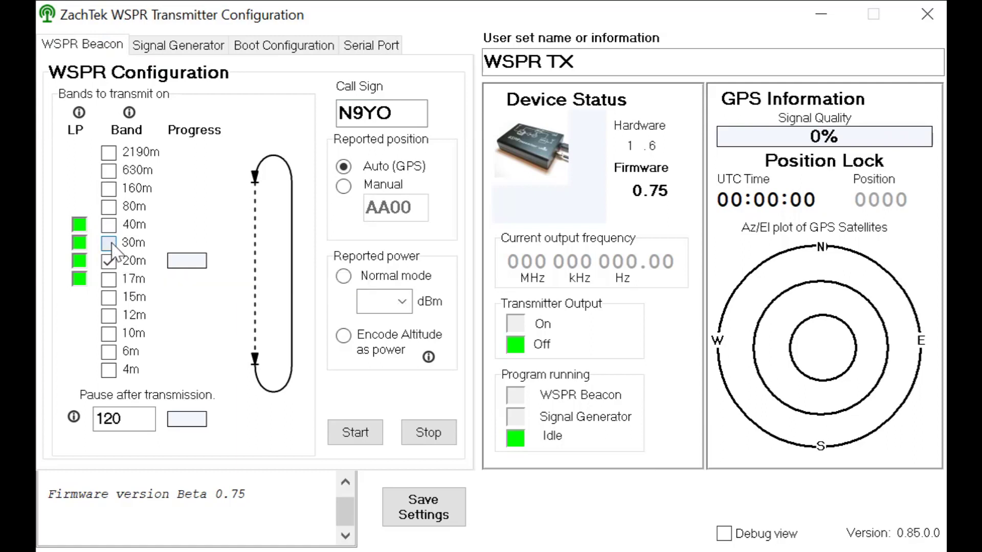
{"action": "left_click", "coordinate": [108, 243]}
{"action": "left_click", "coordinate": [108, 207]}
{"action": "left_click", "coordinate": [108, 224]}
{"action": "left_click", "coordinate": [109, 207]}
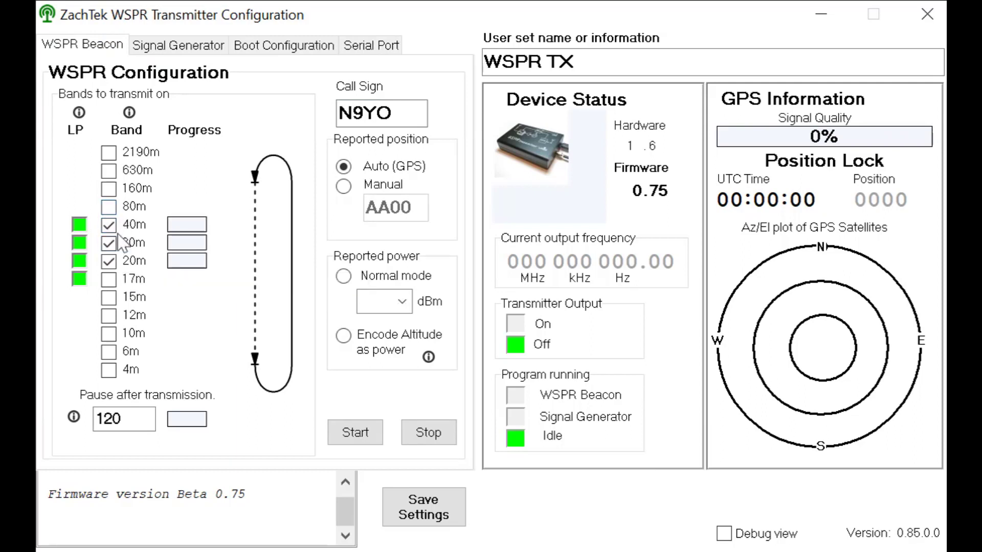
{"action": "left_click", "coordinate": [109, 243]}
{"action": "left_click", "coordinate": [109, 260]}
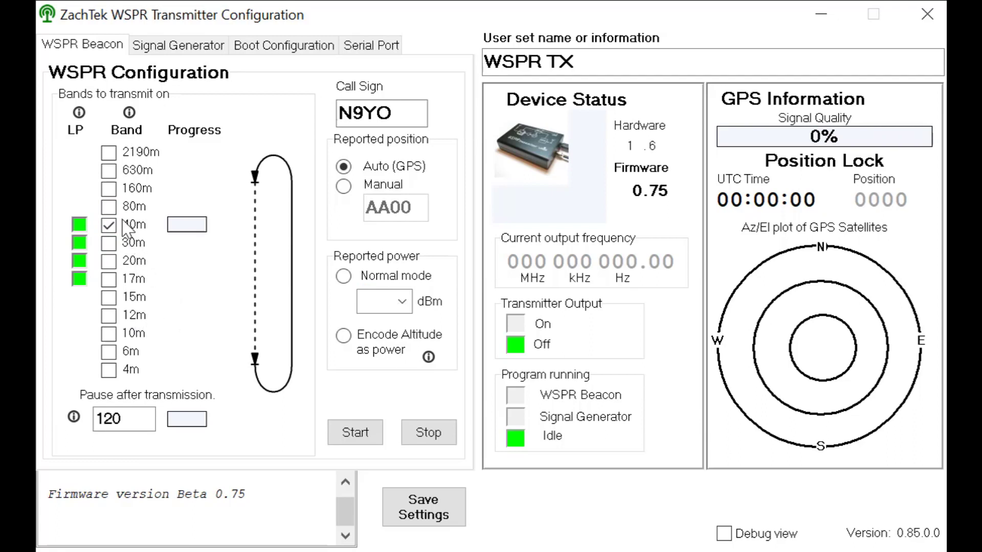
{"action": "left_click", "coordinate": [441, 496]}
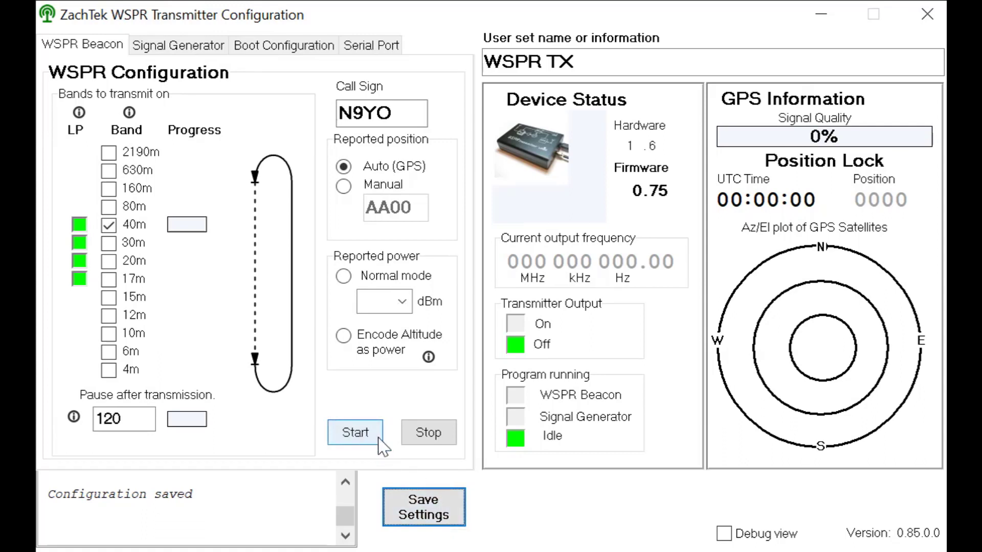
Review the signal generator, boot configuration, serial port and WSPR beacon settings pages.
{"action": "left_click", "coordinate": [180, 50]}
{"action": "left_click", "coordinate": [276, 49]}
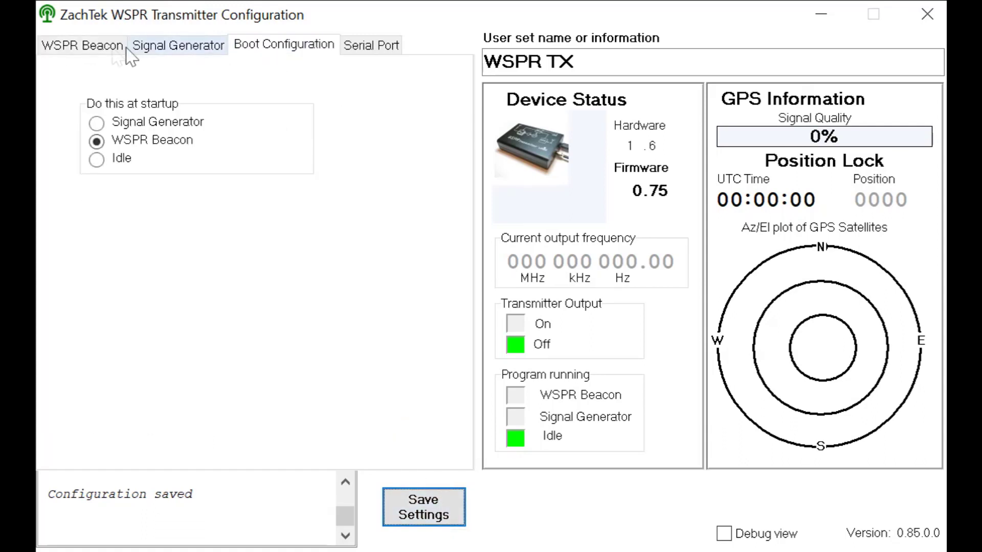
{"action": "left_click", "coordinate": [363, 49]}
{"action": "left_click", "coordinate": [88, 47]}
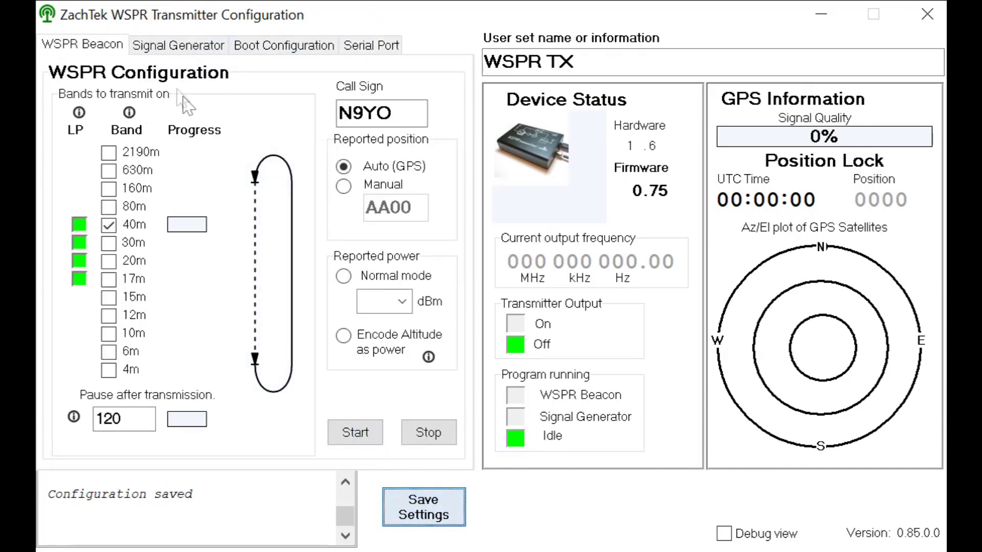
{"action": "left_click", "coordinate": [186, 51]}
{"action": "left_click", "coordinate": [273, 52]}
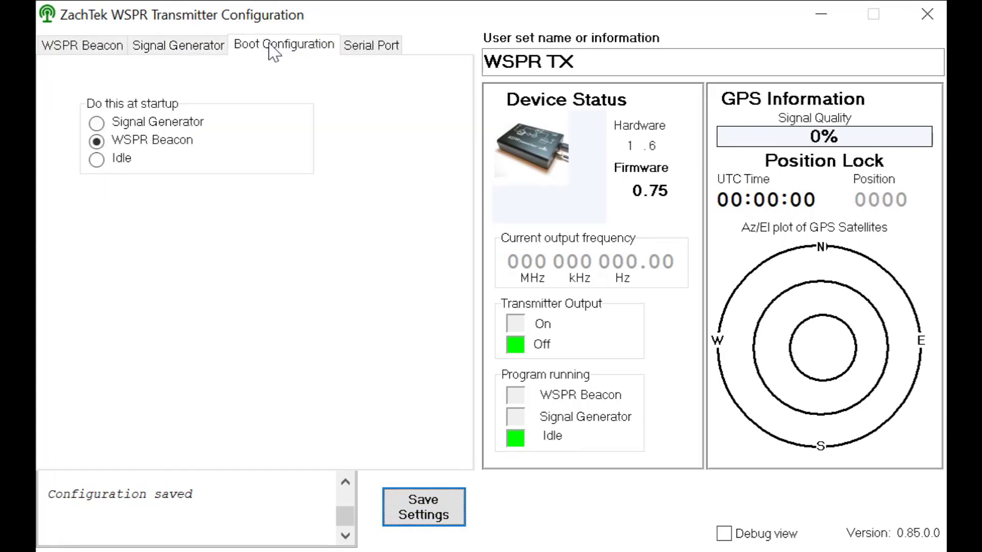
{"action": "left_click", "coordinate": [385, 51]}
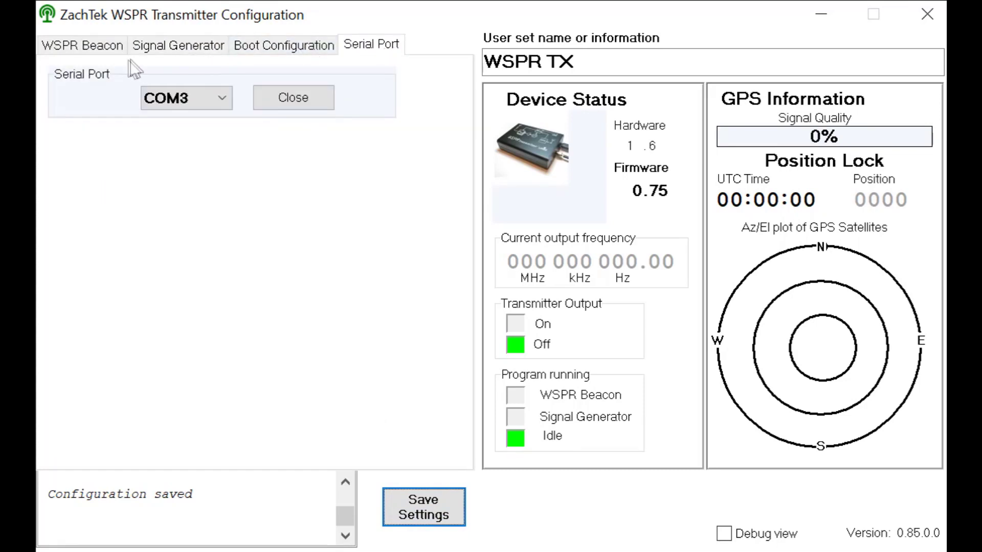
{"action": "left_click", "coordinate": [63, 50]}
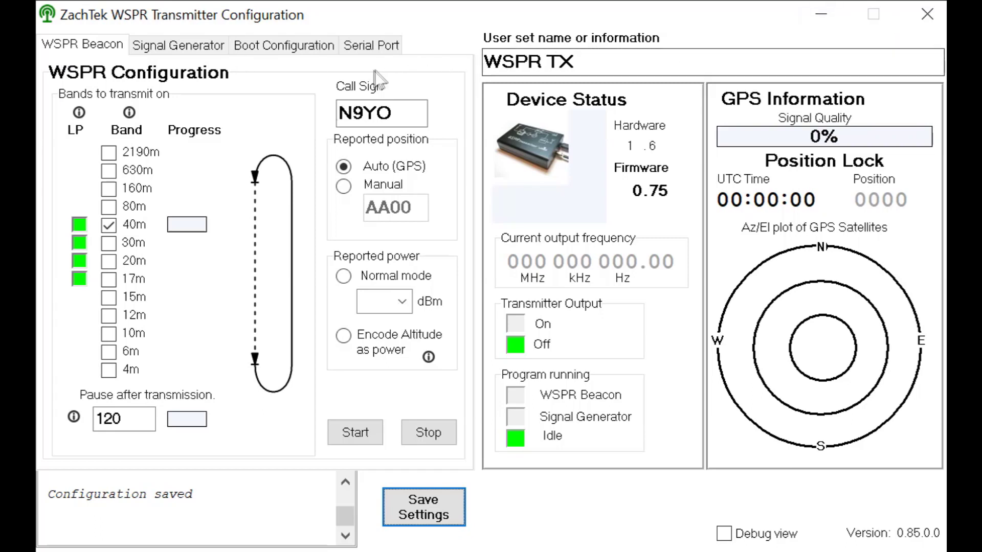
{"action": "left_click", "coordinate": [381, 50]}
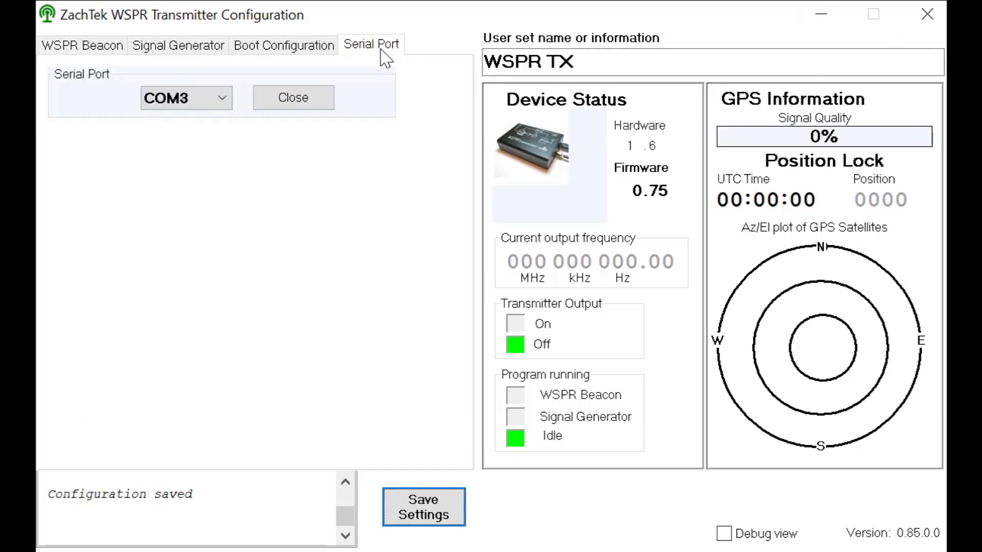
Close the serial connection, reconnect to the transmitter on COM3 and open the WSPR beacon settings.
{"action": "left_click", "coordinate": [303, 106]}
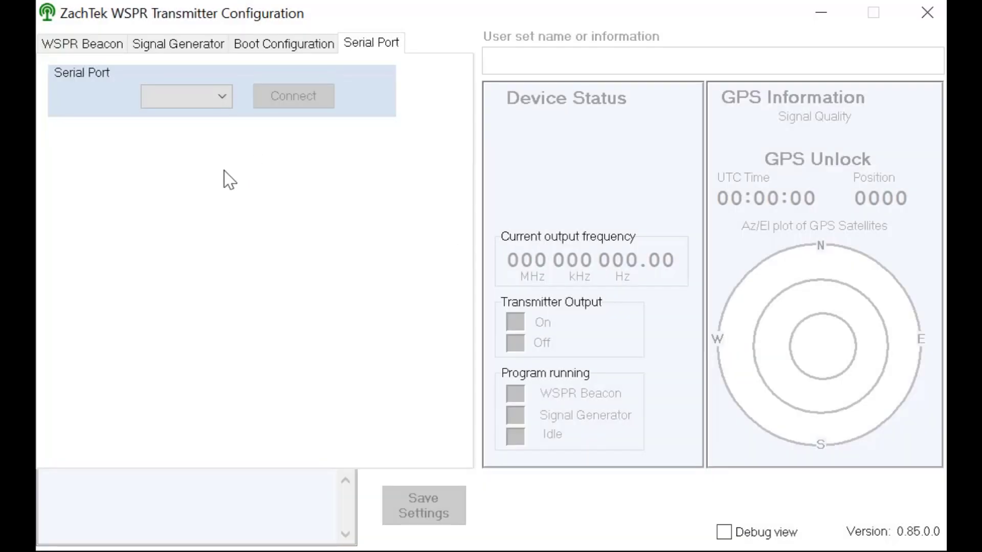
{"action": "left_click", "coordinate": [225, 98]}
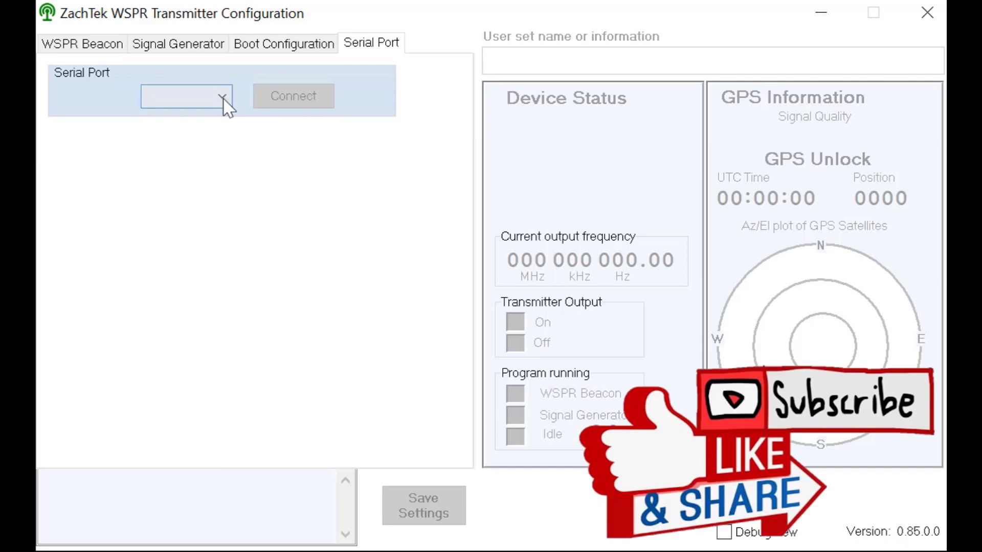
{"action": "left_click", "coordinate": [219, 119]}
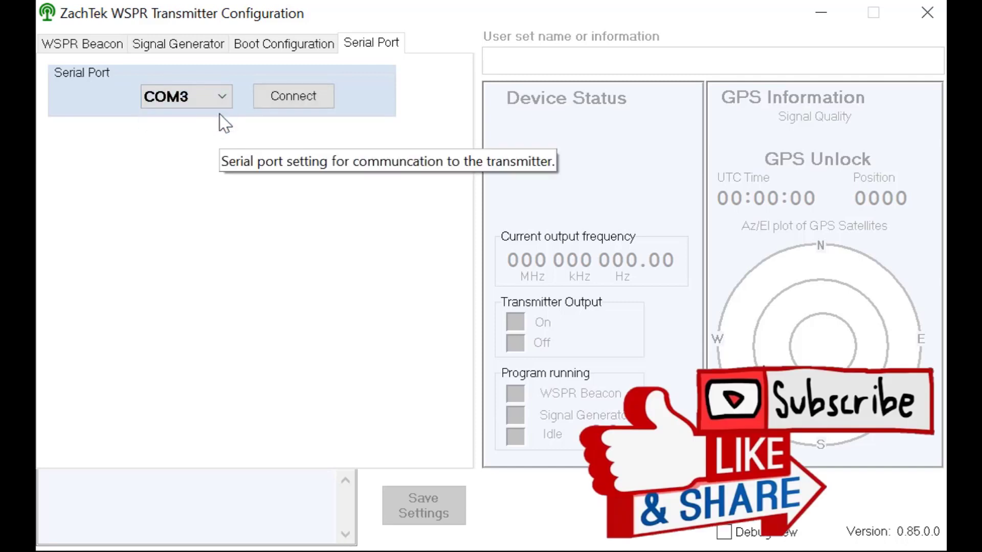
{"action": "left_click", "coordinate": [314, 107]}
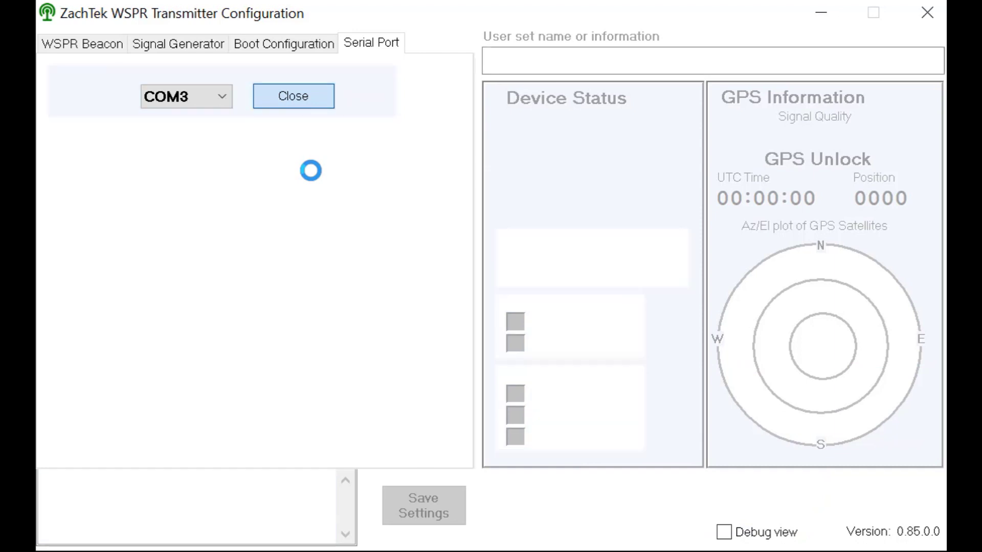
{"action": "left_click", "coordinate": [107, 49]}
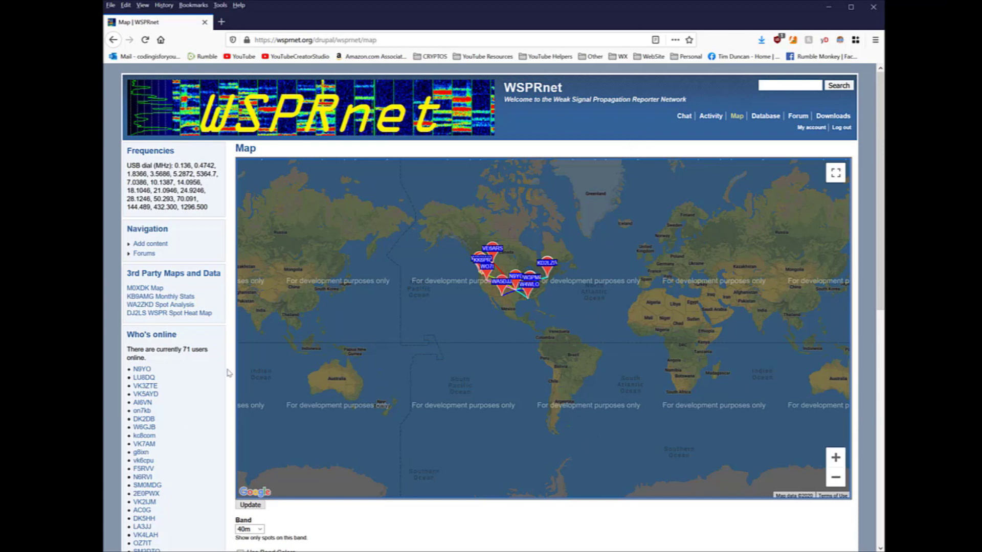
Switch to the WSPRnet map page in the browser and examine its band, call and time period filters.
{"action": "scroll", "coordinate": [229, 373], "scroll_direction": "down", "scroll_amount": 4}
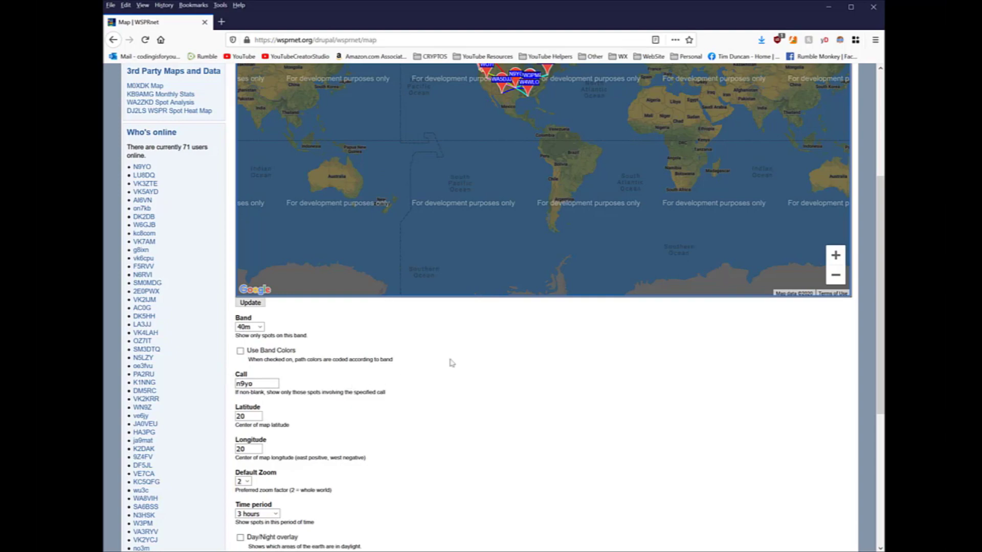
{"action": "scroll", "coordinate": [450, 364], "scroll_direction": "up", "scroll_amount": 1}
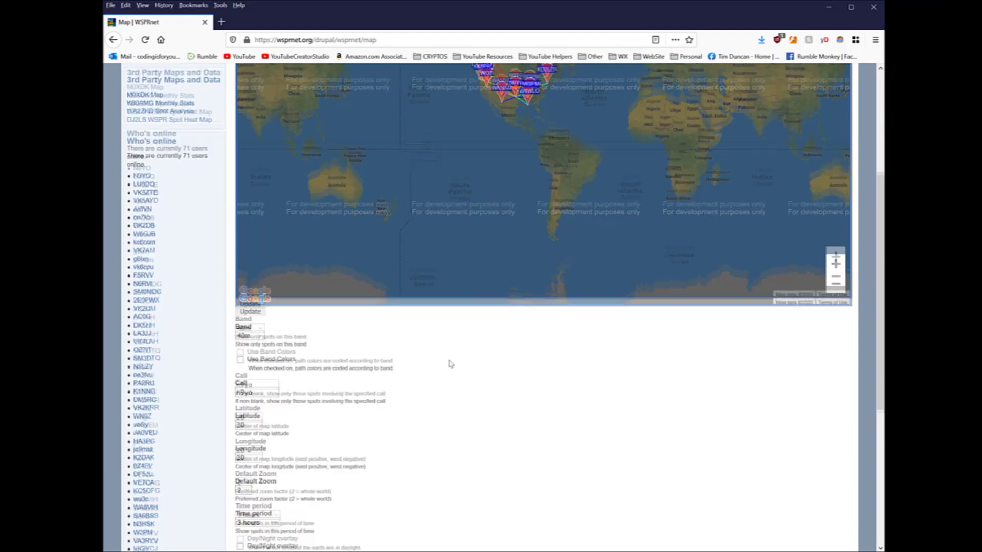
{"action": "scroll", "coordinate": [450, 364], "scroll_direction": "down", "scroll_amount": 3}
{"action": "scroll", "coordinate": [450, 364], "scroll_direction": "up", "scroll_amount": 8}
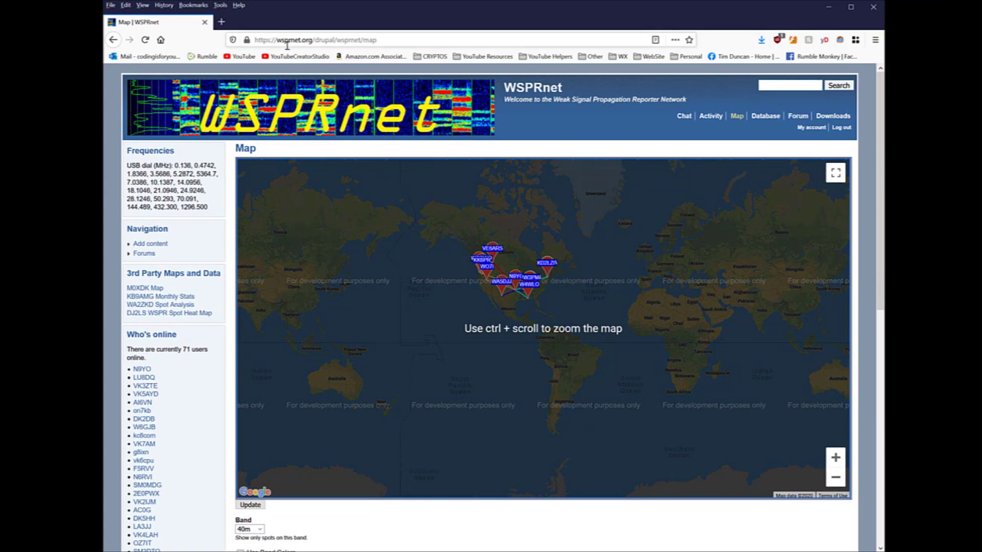
{"action": "scroll", "coordinate": [467, 394], "scroll_direction": "down", "scroll_amount": 10}
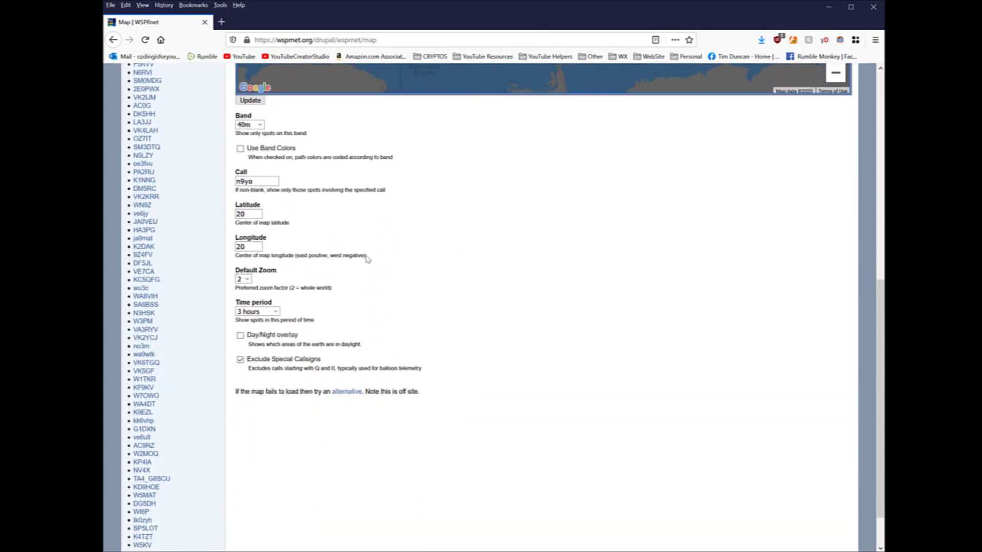
{"action": "left_click", "coordinate": [260, 125]}
{"action": "left_click", "coordinate": [259, 125]}
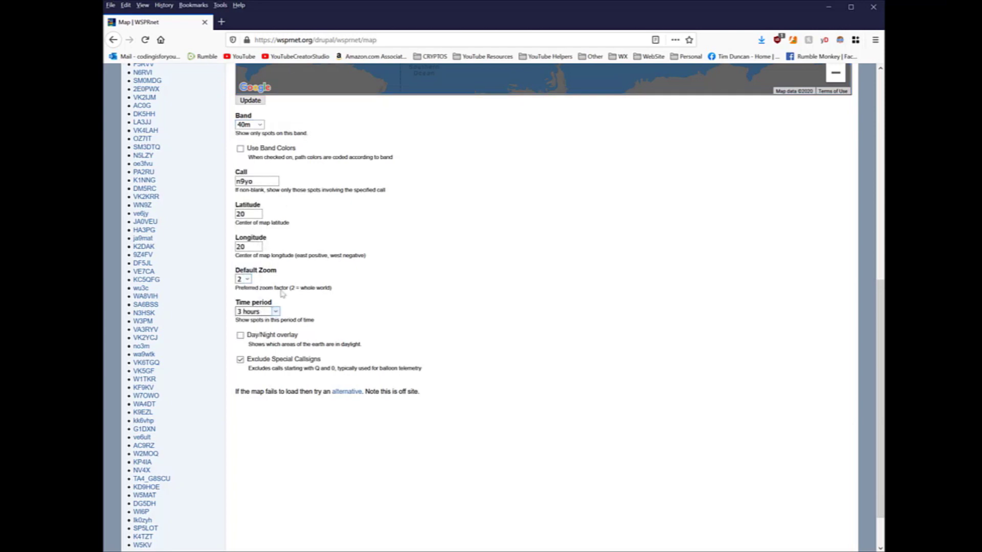
{"action": "scroll", "coordinate": [369, 248], "scroll_direction": "up", "scroll_amount": 2}
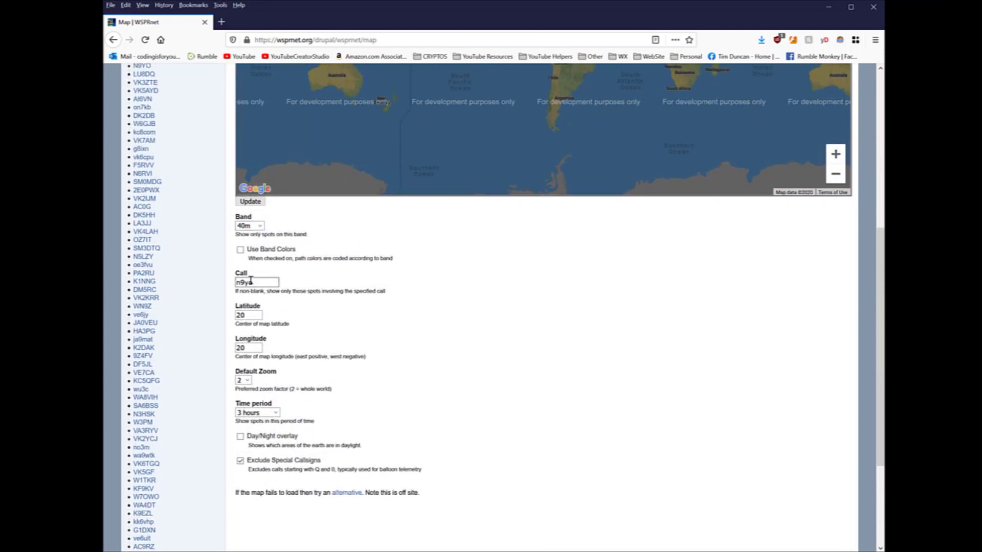
{"action": "scroll", "coordinate": [317, 278], "scroll_direction": "up", "scroll_amount": 6}
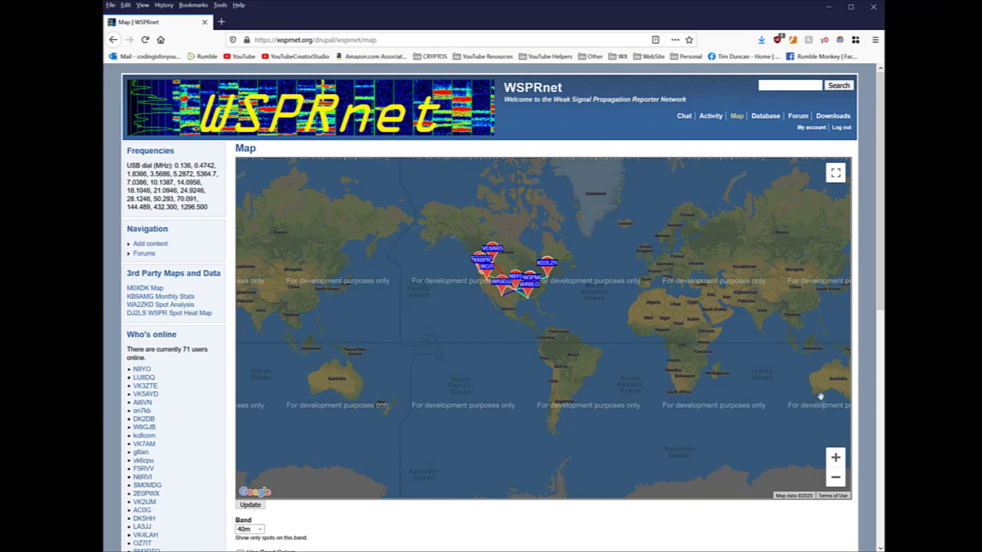
Examine the reported signal paths across North America on the WSPRnet map.
{"action": "left_click", "coordinate": [835, 457]}
{"action": "left_click", "coordinate": [835, 458]}
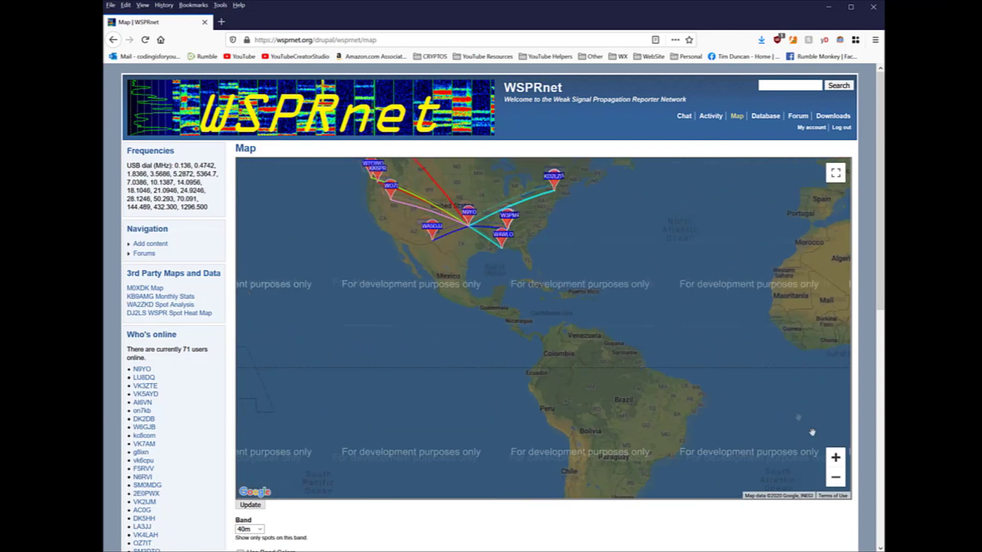
{"action": "left_click_drag", "start_coordinate": [637, 313], "coordinate": [685, 408]}
{"action": "left_click_drag", "start_coordinate": [500, 317], "coordinate": [513, 358]}
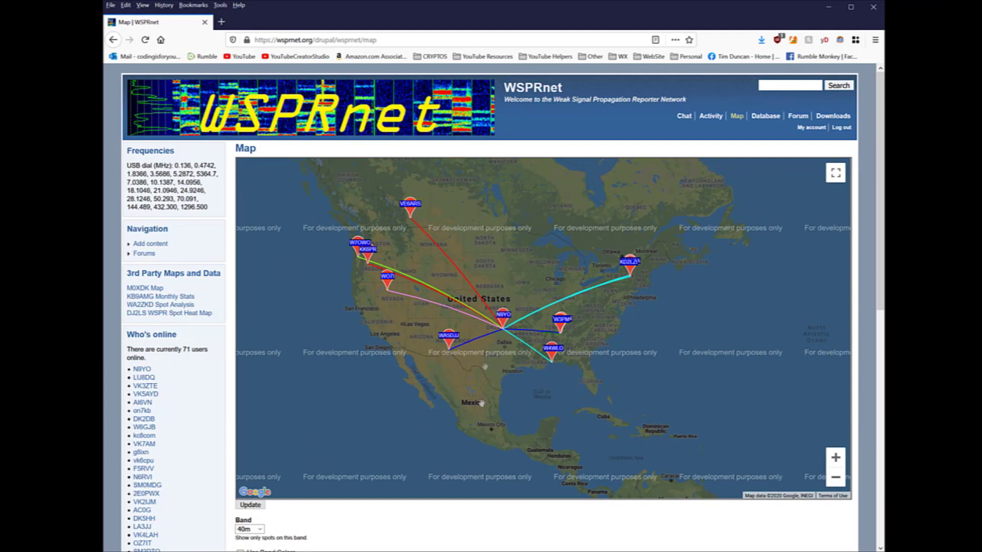
{"action": "left_click_drag", "start_coordinate": [618, 312], "coordinate": [627, 299]}
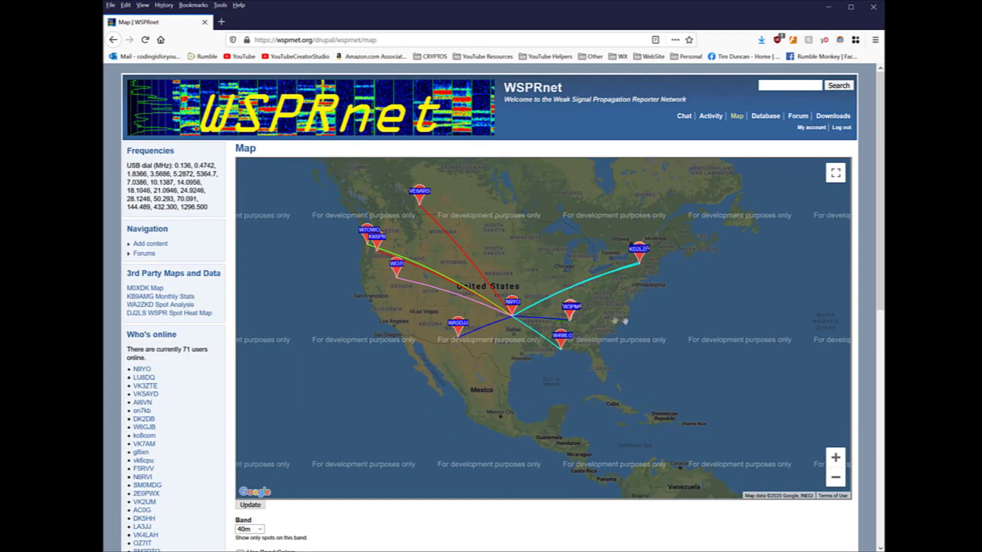
Update the spot map with the current filters and dismiss the Google Maps error message.
{"action": "scroll", "coordinate": [535, 516], "scroll_direction": "down", "scroll_amount": 3}
{"action": "left_click", "coordinate": [250, 404]}
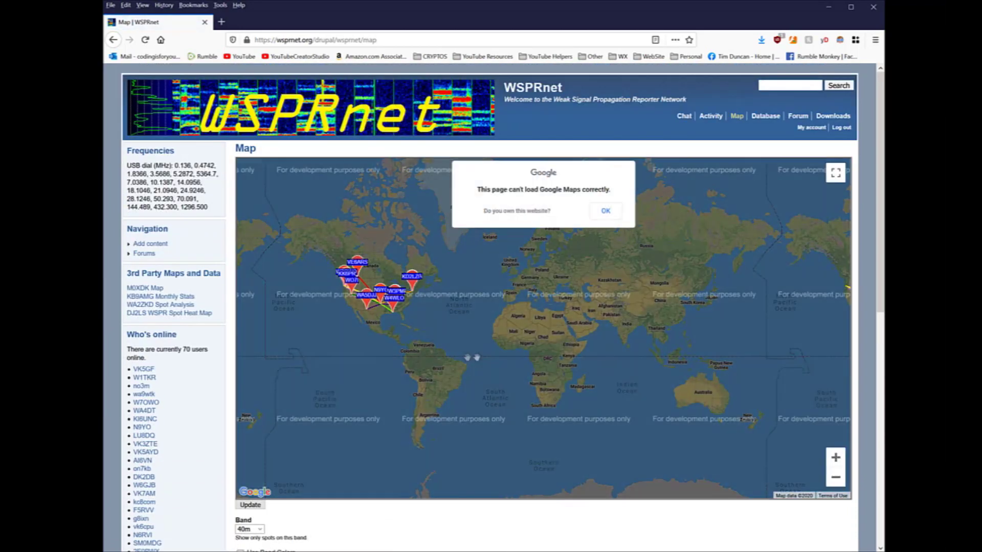
{"action": "left_click_drag", "start_coordinate": [466, 355], "coordinate": [607, 330]}
{"action": "scroll", "coordinate": [607, 330], "scroll_direction": "up", "scroll_amount": 2}
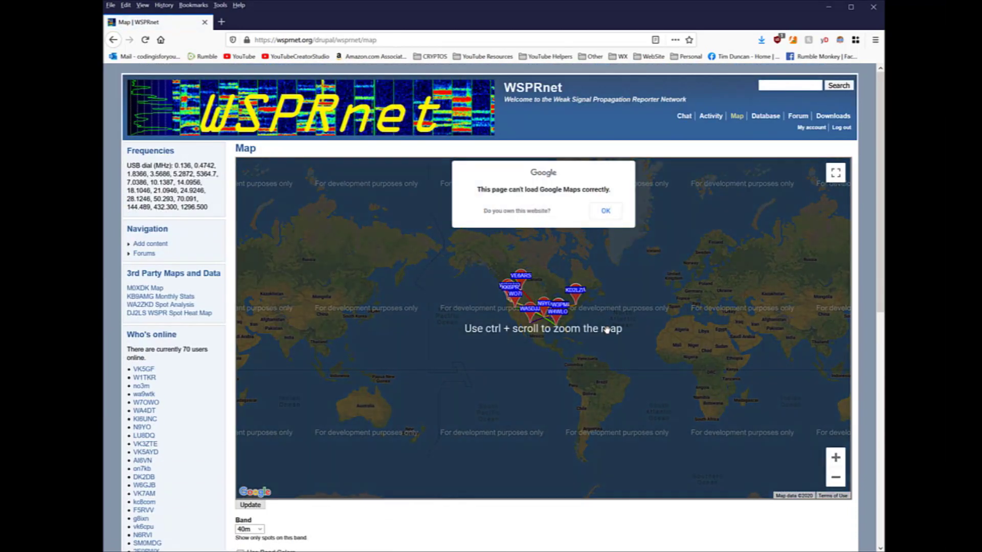
{"action": "left_click", "coordinate": [605, 210]}
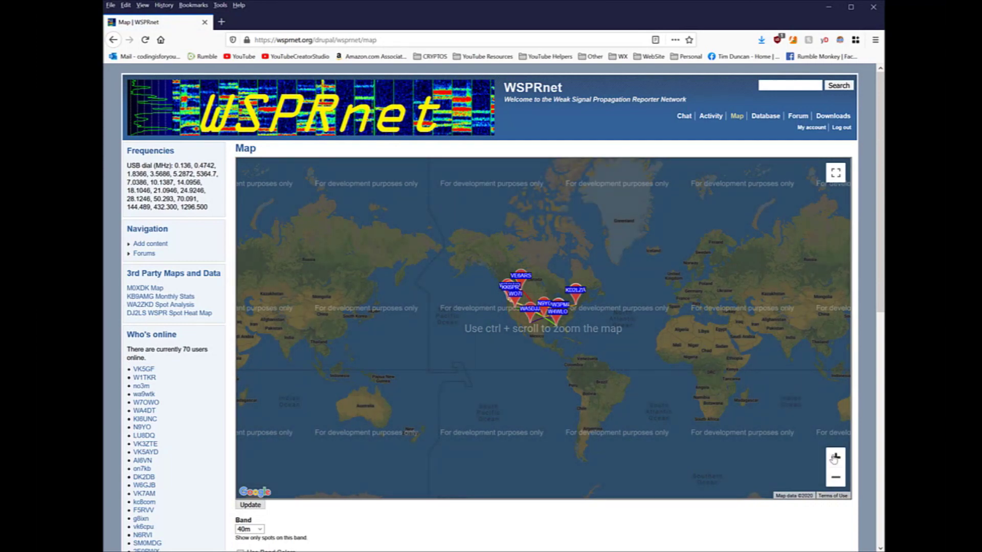
Inspect the transmitting station's marker in Oklahoma and the paths leading from it up close.
{"action": "left_click", "coordinate": [834, 457]}
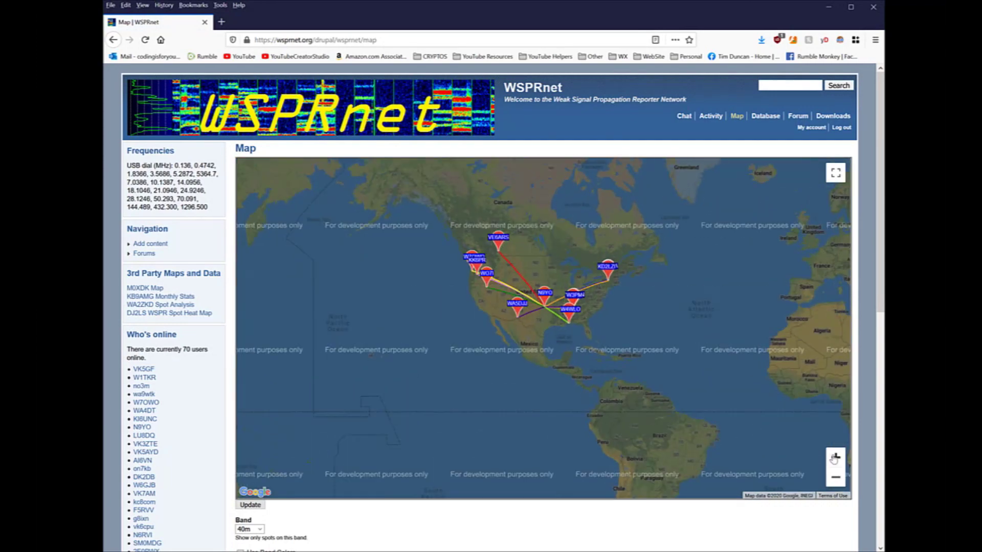
{"action": "left_click", "coordinate": [835, 457]}
{"action": "left_click", "coordinate": [835, 457]}
{"action": "left_click_drag", "start_coordinate": [760, 440], "coordinate": [741, 496]}
{"action": "left_click", "coordinate": [835, 457]}
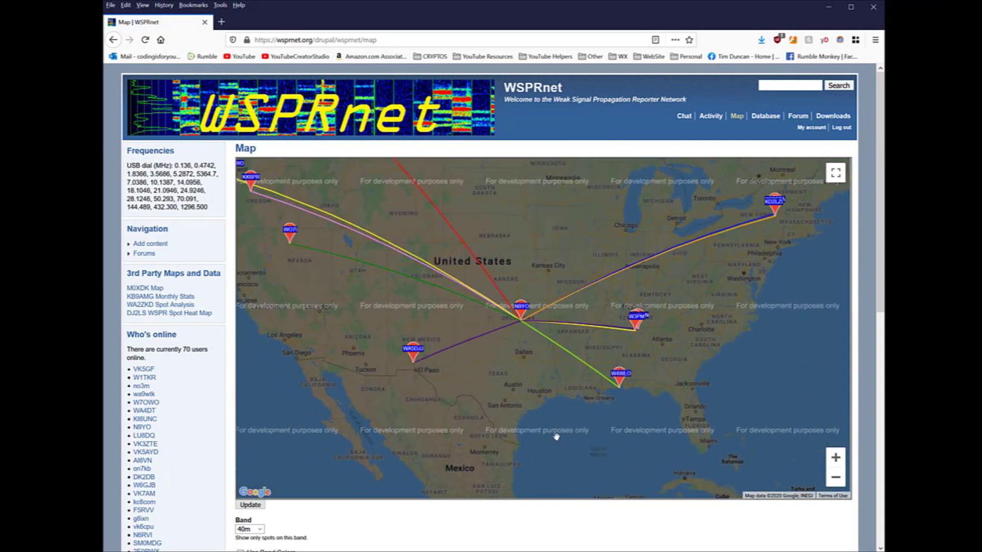
{"action": "left_click", "coordinate": [835, 457]}
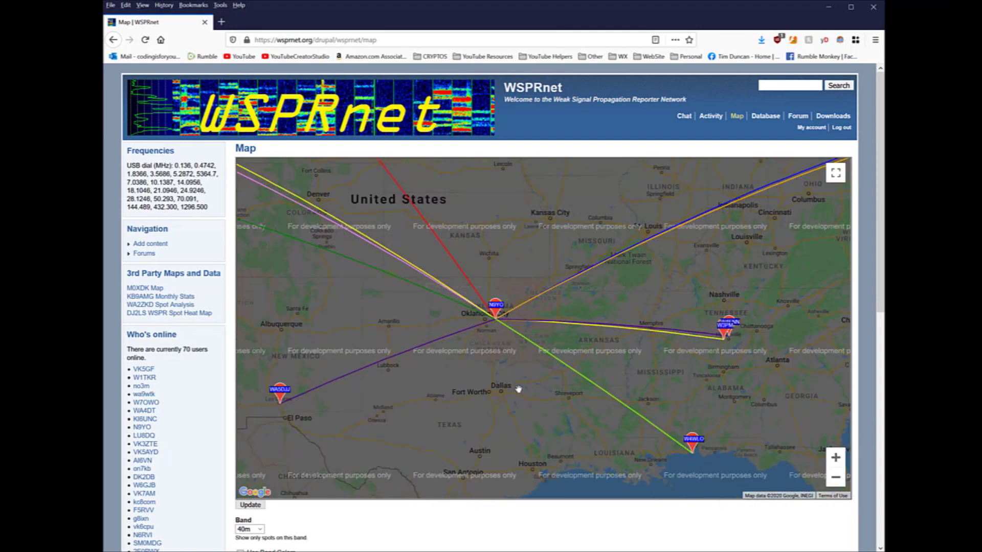
{"action": "left_click_drag", "start_coordinate": [518, 390], "coordinate": [547, 402]}
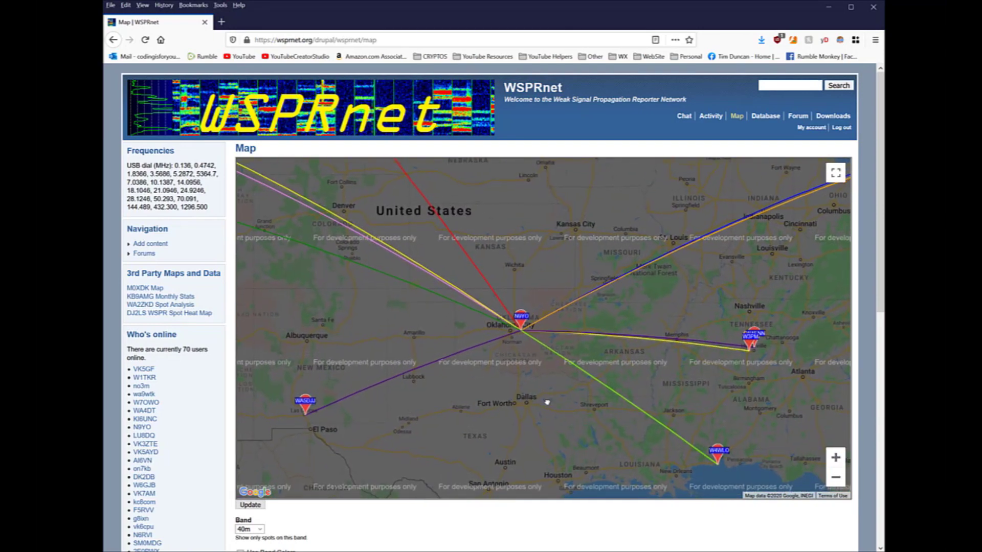
Bring all North American receiving stations and their signal paths back into the map view.
{"action": "left_click", "coordinate": [836, 482]}
{"action": "left_click", "coordinate": [836, 483]}
{"action": "left_click", "coordinate": [836, 482]}
{"action": "left_click_drag", "start_coordinate": [613, 413], "coordinate": [610, 426]}
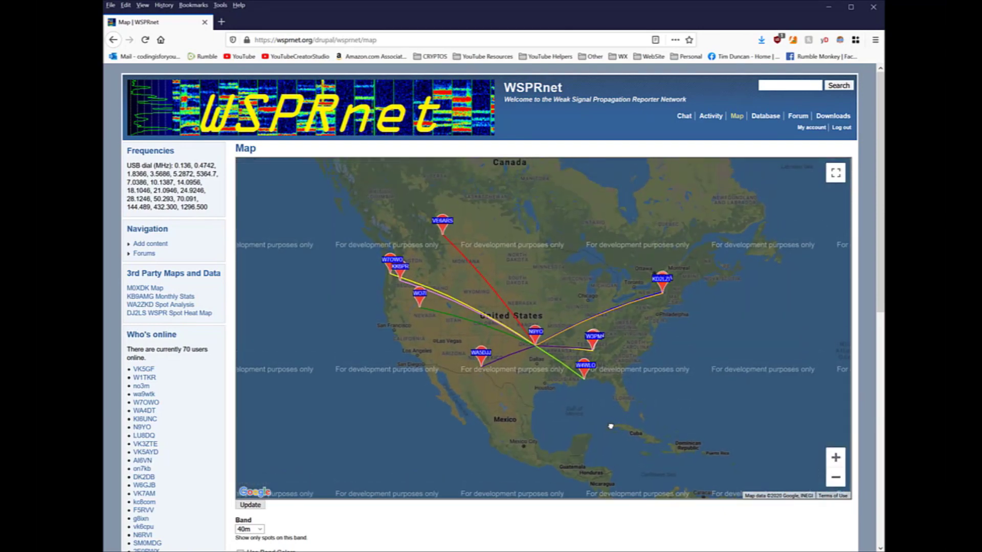
Inspect the reception details of the receiving stations in New Mexico, Nevada and Oregon, and dismiss the inland Oregon station's details.
{"action": "left_click", "coordinate": [835, 457]}
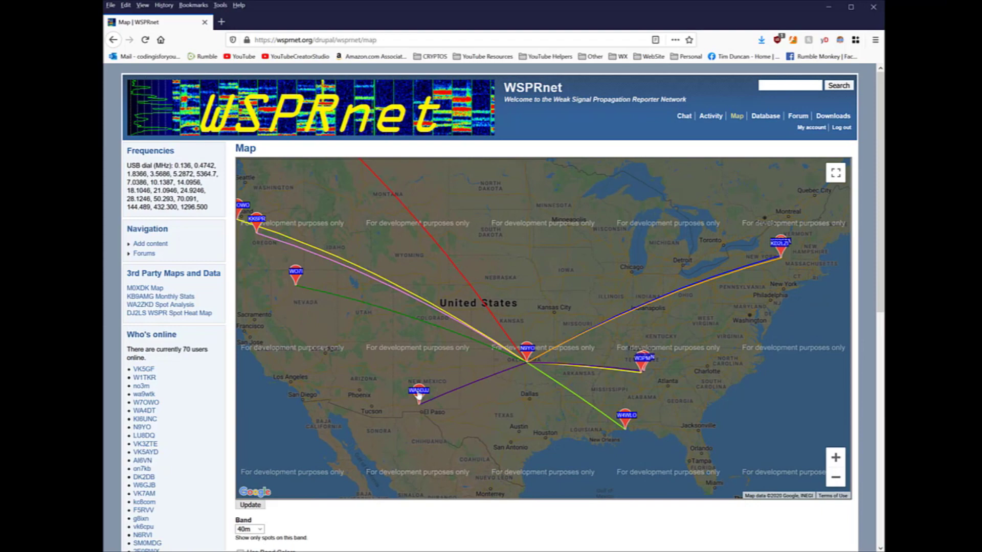
{"action": "left_click", "coordinate": [418, 393]}
{"action": "left_click_drag", "start_coordinate": [376, 328], "coordinate": [503, 414]}
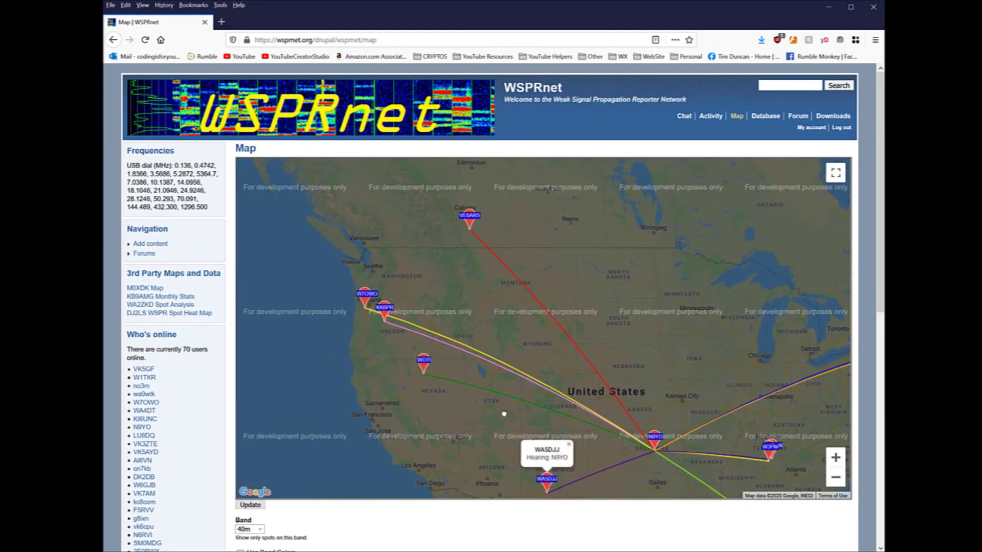
{"action": "left_click", "coordinate": [423, 364]}
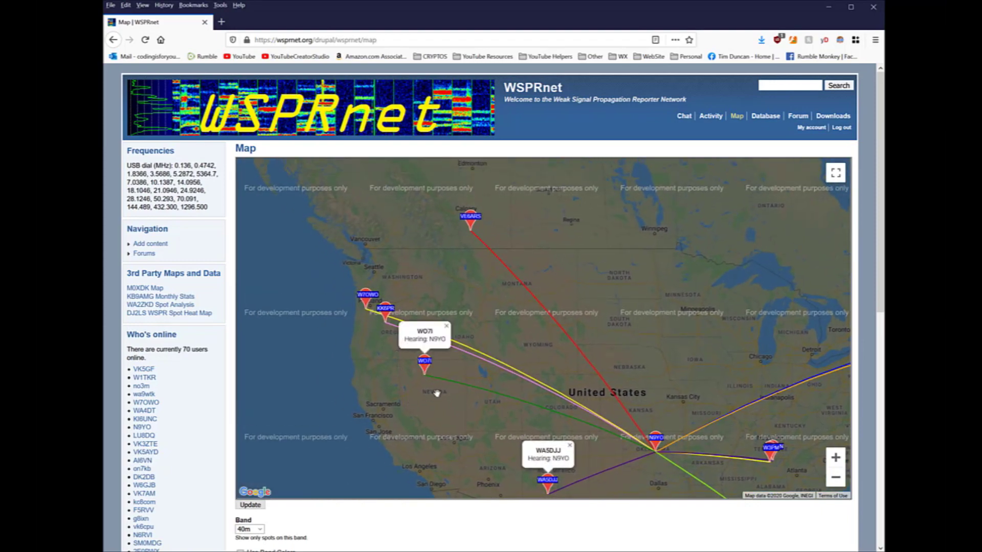
{"action": "left_click", "coordinate": [405, 330]}
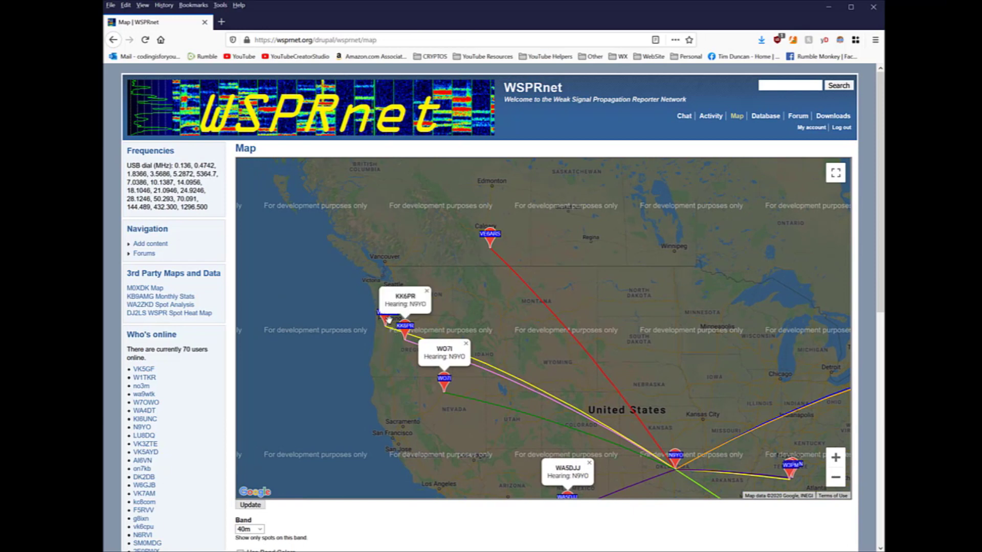
{"action": "left_click", "coordinate": [388, 318]}
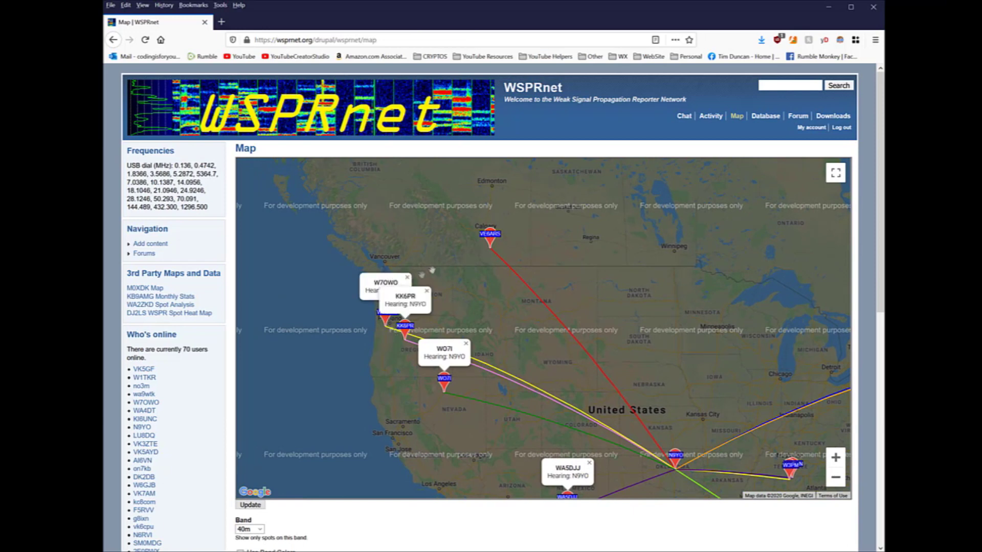
{"action": "left_click", "coordinate": [427, 290]}
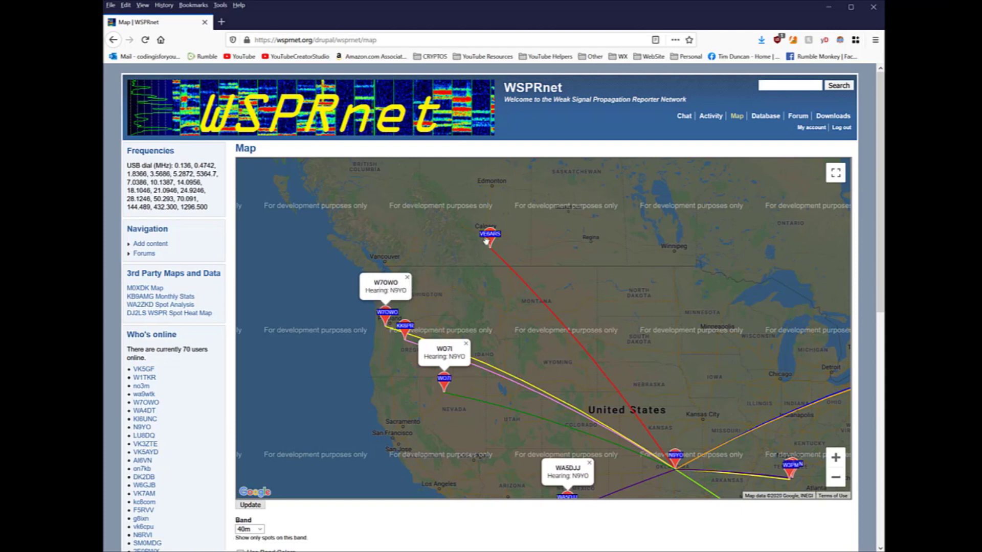
Inspect the reception details of the receiving stations in Alberta, New York and around the Tennessee–Alabama border.
{"action": "left_click_drag", "start_coordinate": [643, 279], "coordinate": [638, 303]}
{"action": "left_click", "coordinate": [709, 283]}
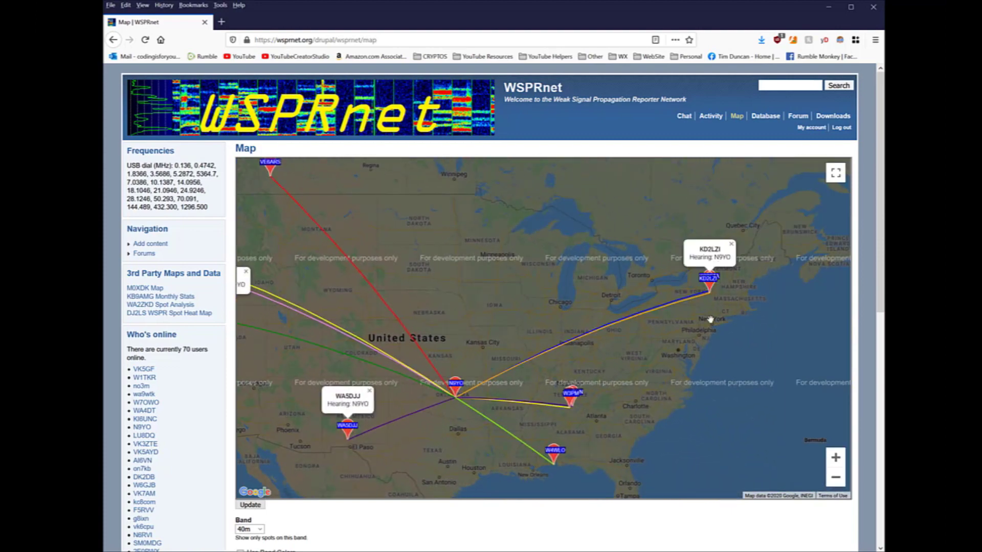
{"action": "left_click_drag", "start_coordinate": [710, 317], "coordinate": [711, 230]}
{"action": "left_click", "coordinate": [574, 306]}
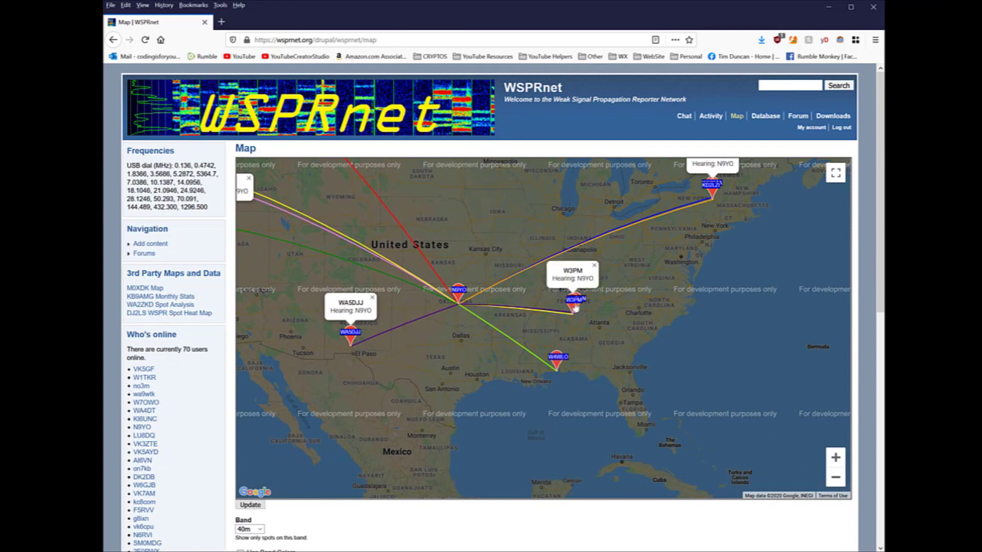
{"action": "left_click", "coordinate": [582, 301]}
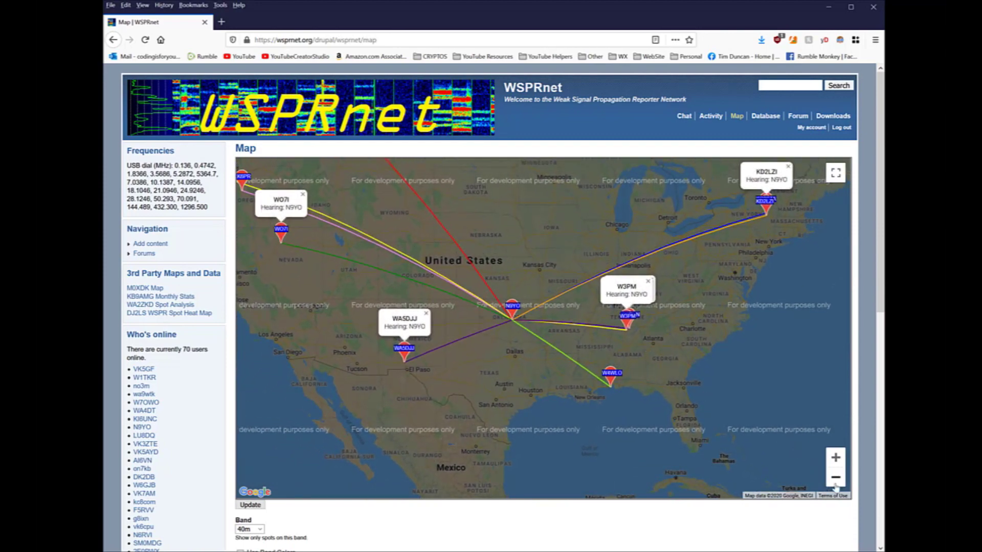
{"action": "left_click", "coordinate": [835, 479]}
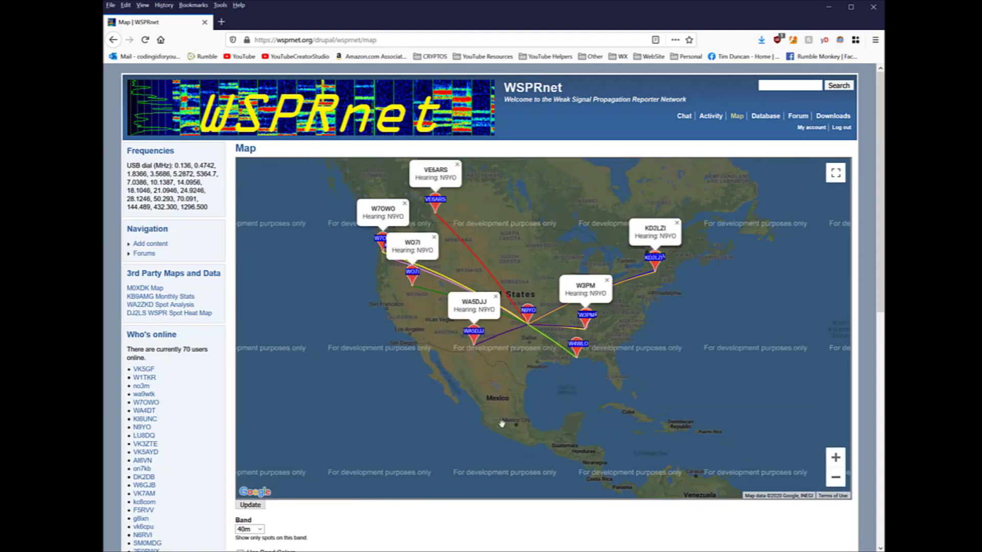